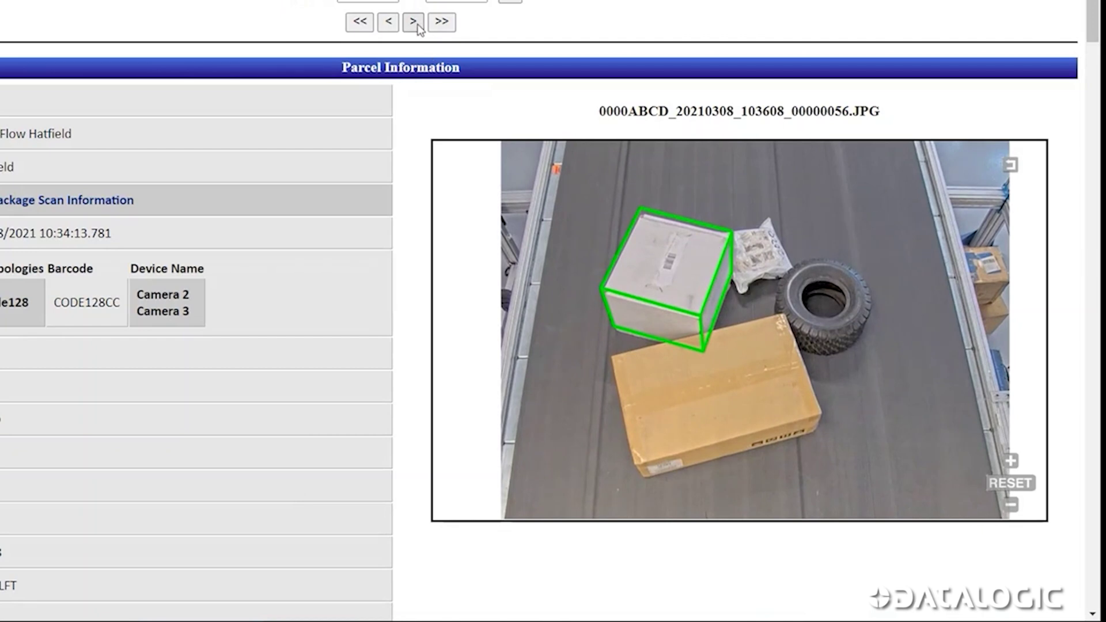
Advance to the next parcel, image 00000057, showing the green-outlined brown box.
left_click(415, 22)
scroll(758, 300, "up", 2)
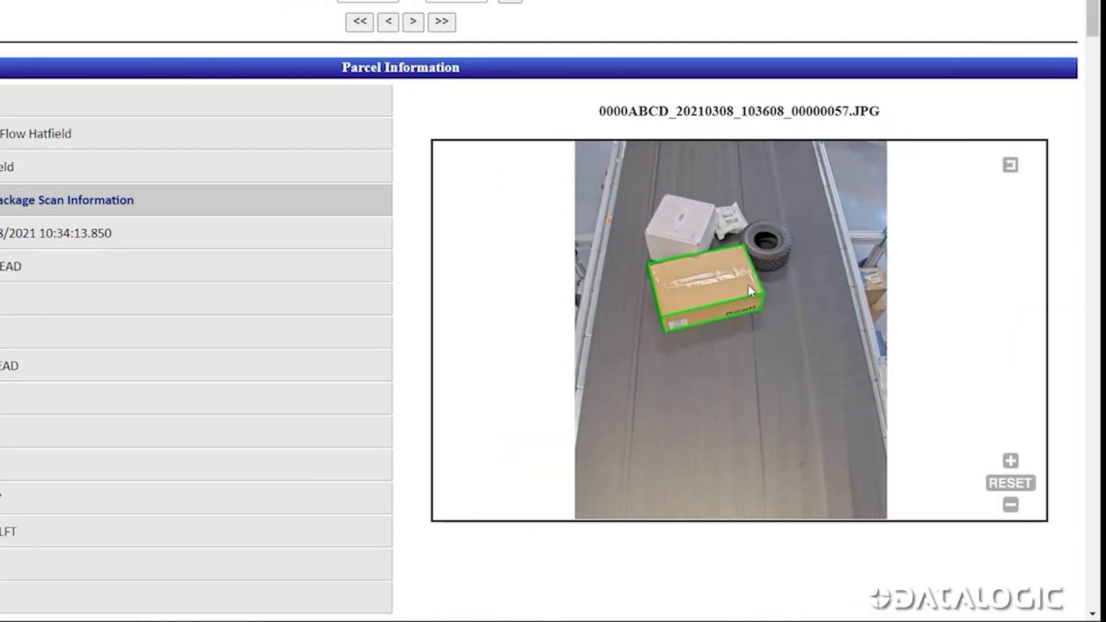
scroll(748, 285, "up", 2)
scroll(734, 260, "up", 2)
scroll(751, 315, "up", 2)
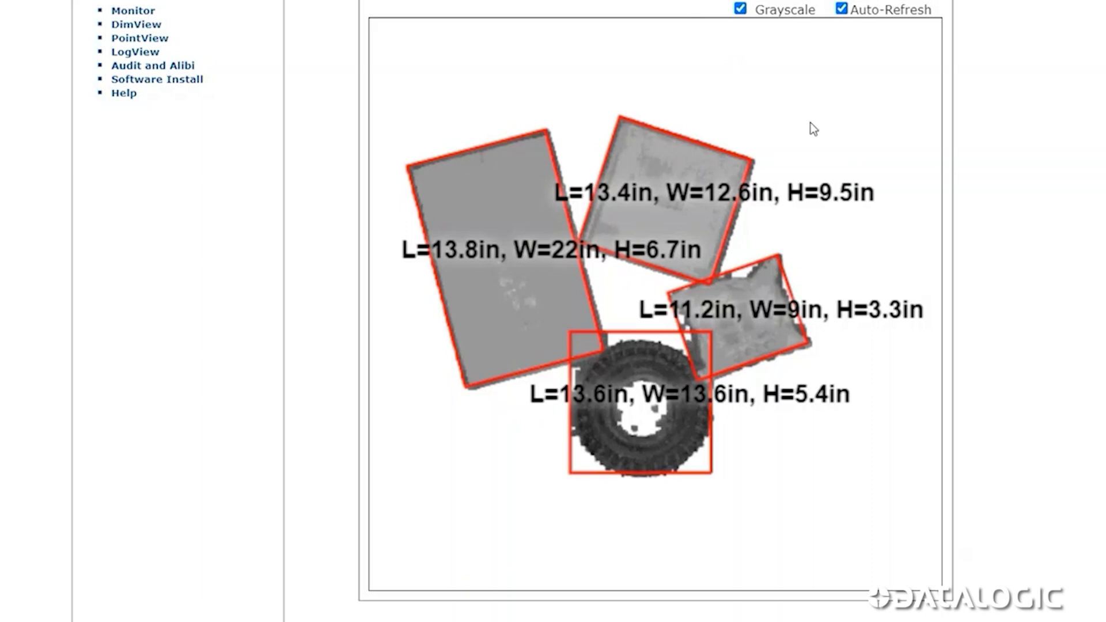
scroll(805, 113, "up", 1)
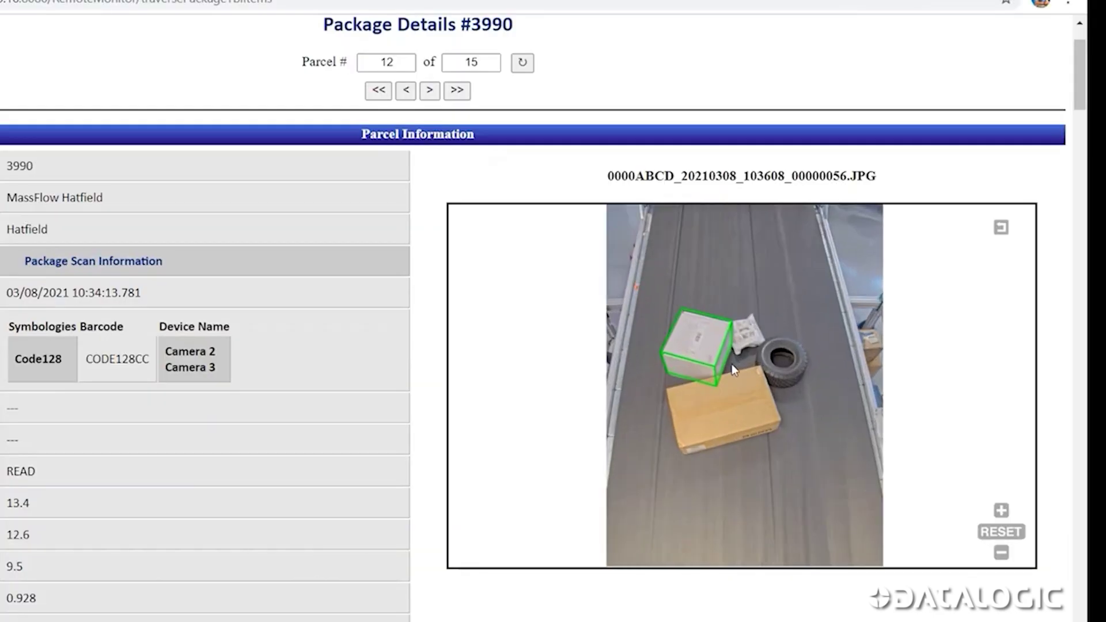
scroll(726, 353, "up", 1)
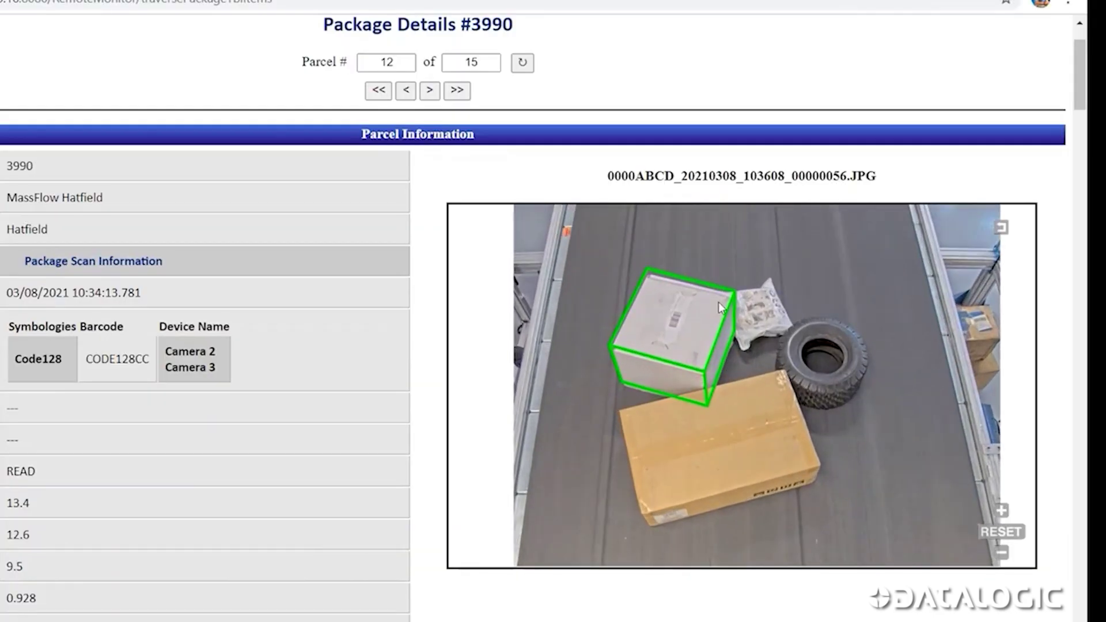
Advance to parcel 13 of 15 (package #3991, NO READ box 13.8×22.0×6.7) and reframe the image.
left_click(429, 89)
scroll(760, 357, "up", 3)
scroll(747, 337, "up", 2)
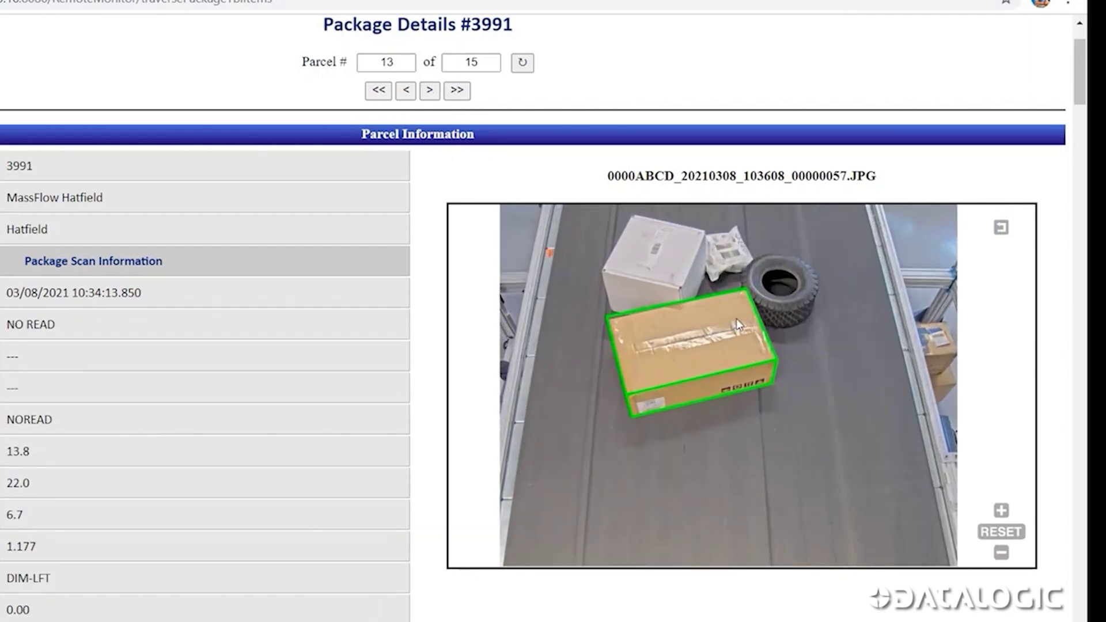
left_click_drag(736, 319, 750, 389)
scroll(752, 372, "up", 1)
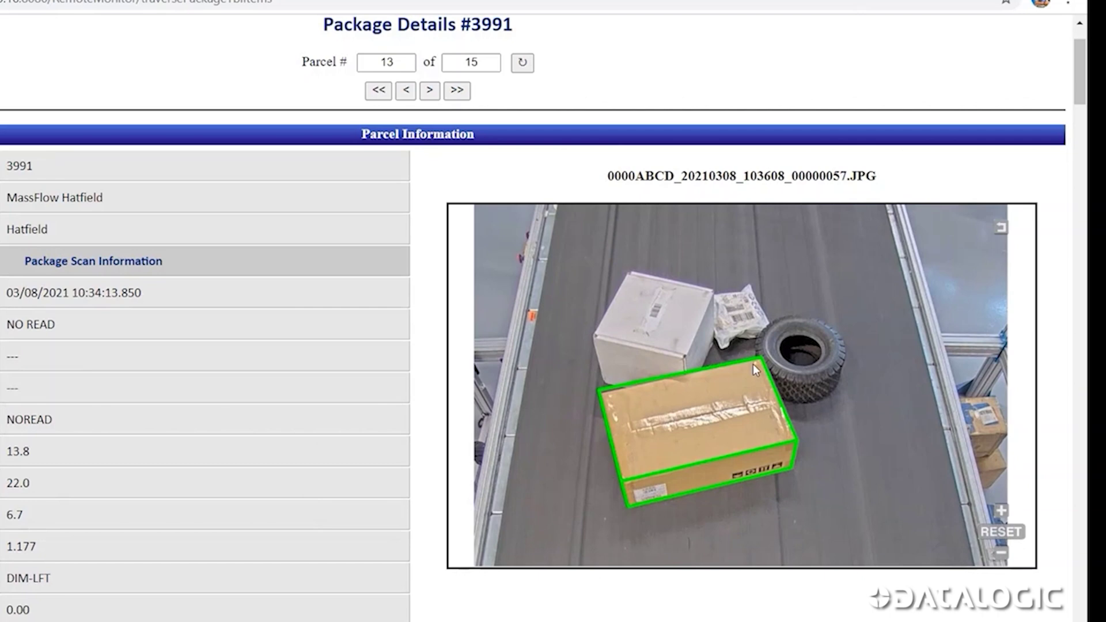